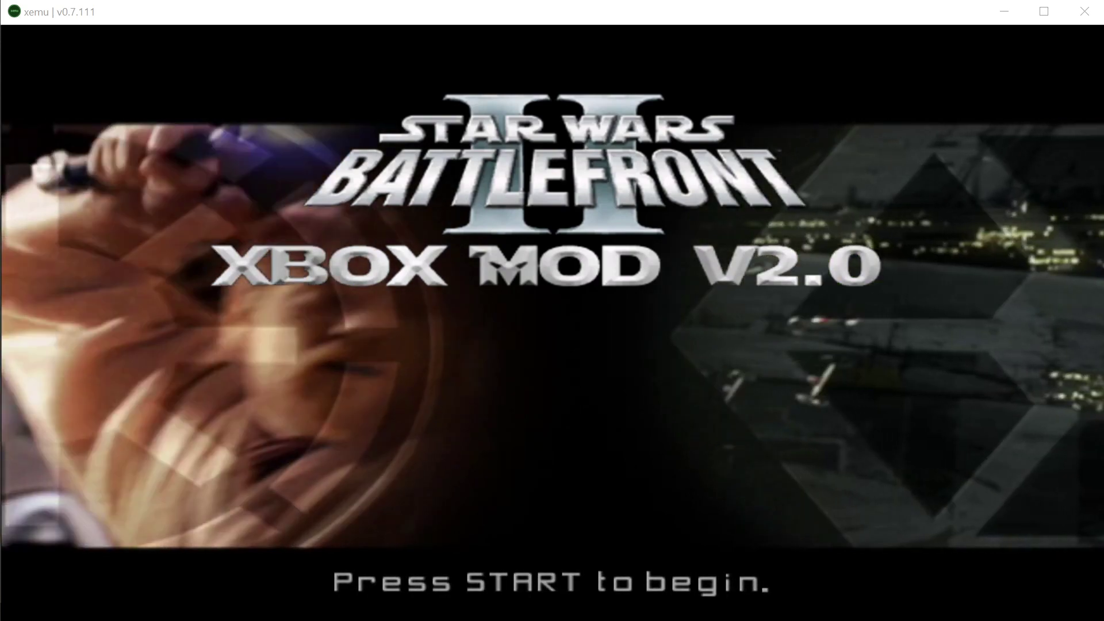
Get past the Battlefront II title screen and load the Player 1 profile into Single Player.
{"action": "key", "text": "Return"}
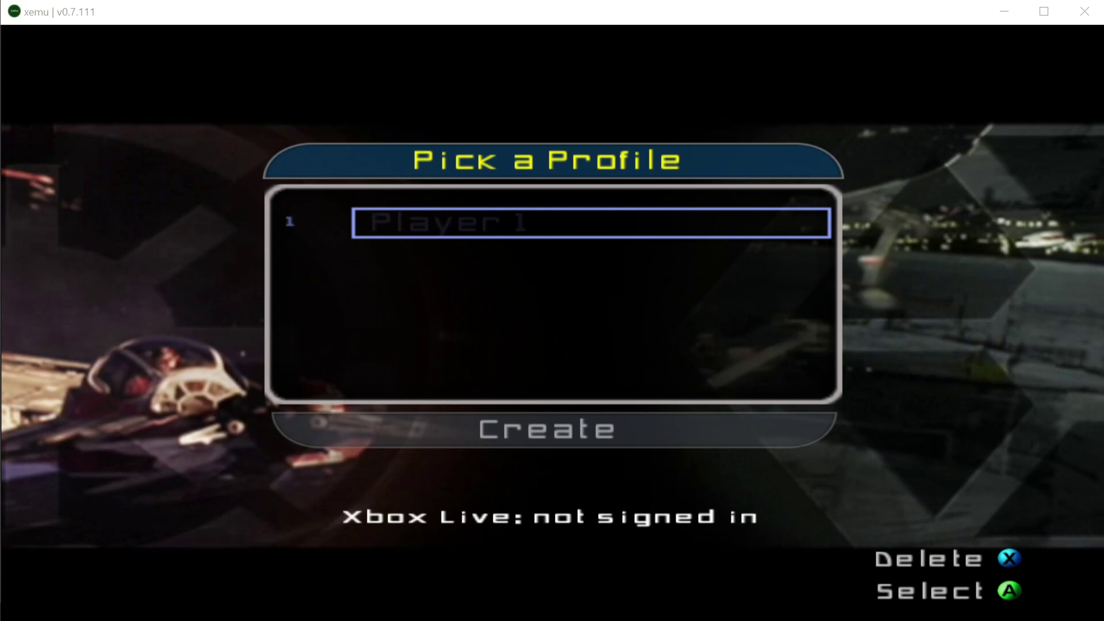
{"action": "key", "text": "a"}
{"action": "key", "text": "a"}
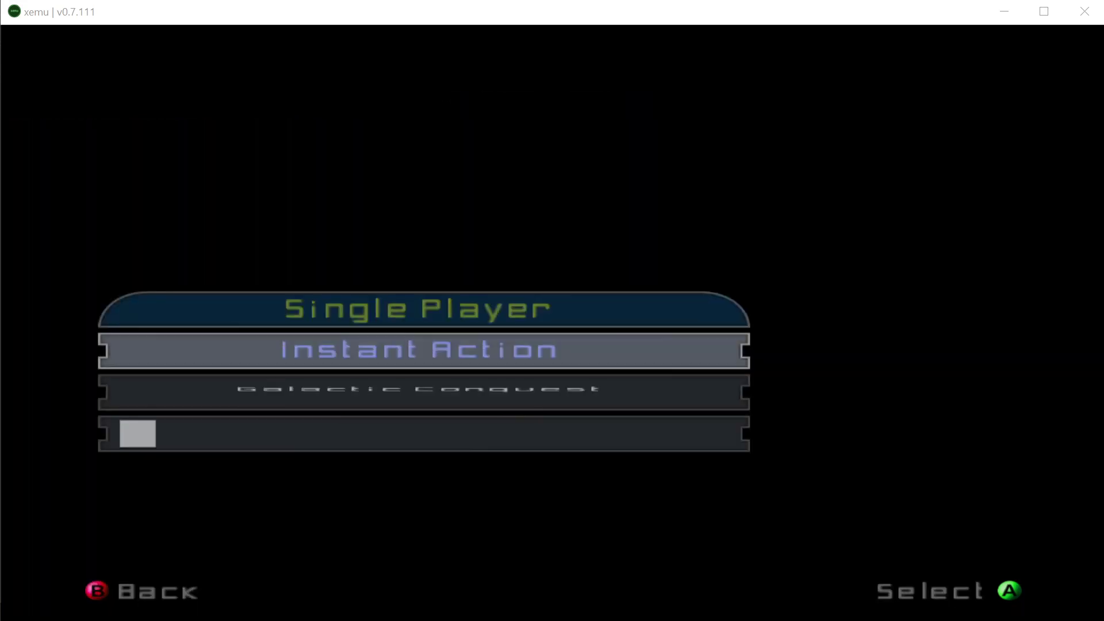
{"action": "key", "text": "a"}
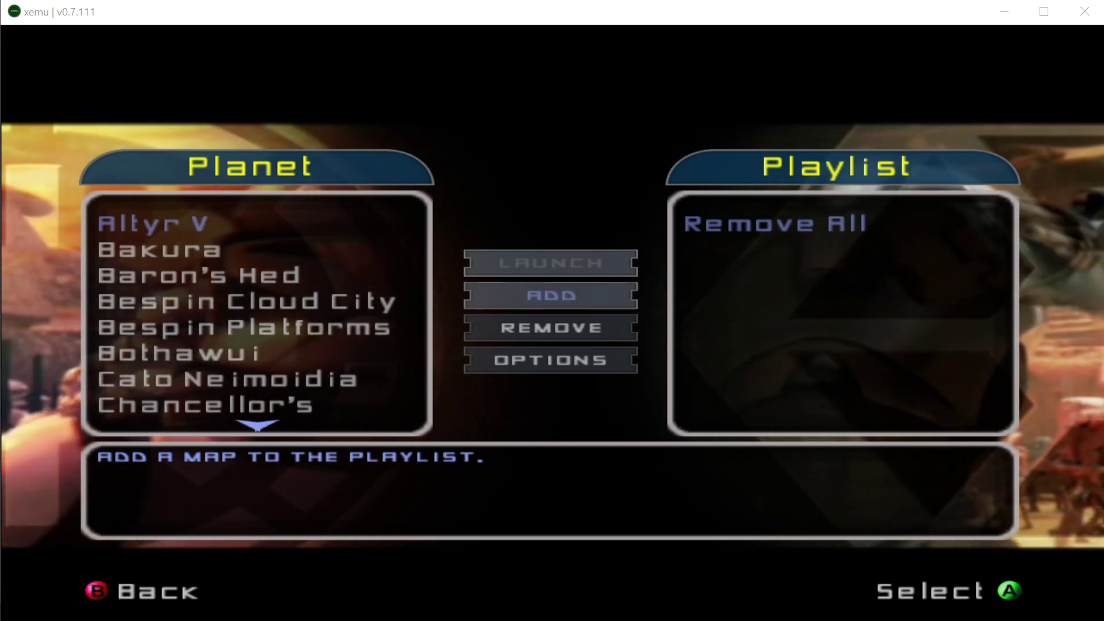
Open Instant Action and browse the planet list down past Bakura.
{"action": "key", "text": "a"}
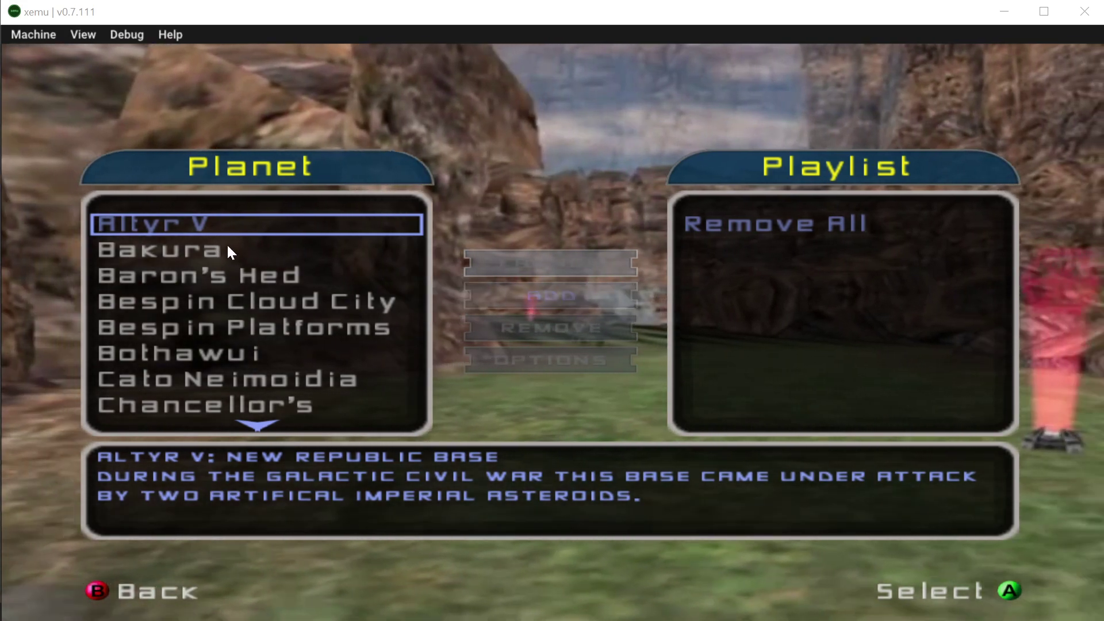
{"action": "key", "text": "Down"}
{"action": "key", "text": "Down"}
{"action": "key", "text": "Down"}
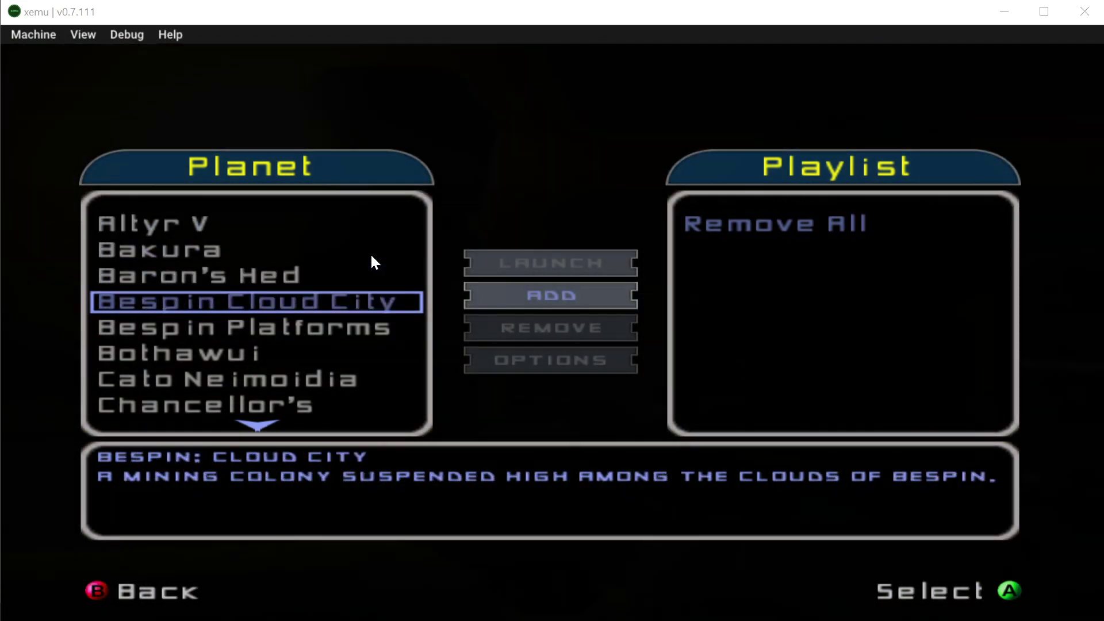
{"action": "key", "text": "Down"}
{"action": "key", "text": "Down"}
{"action": "key", "text": "Down"}
{"action": "key", "text": "Down"}
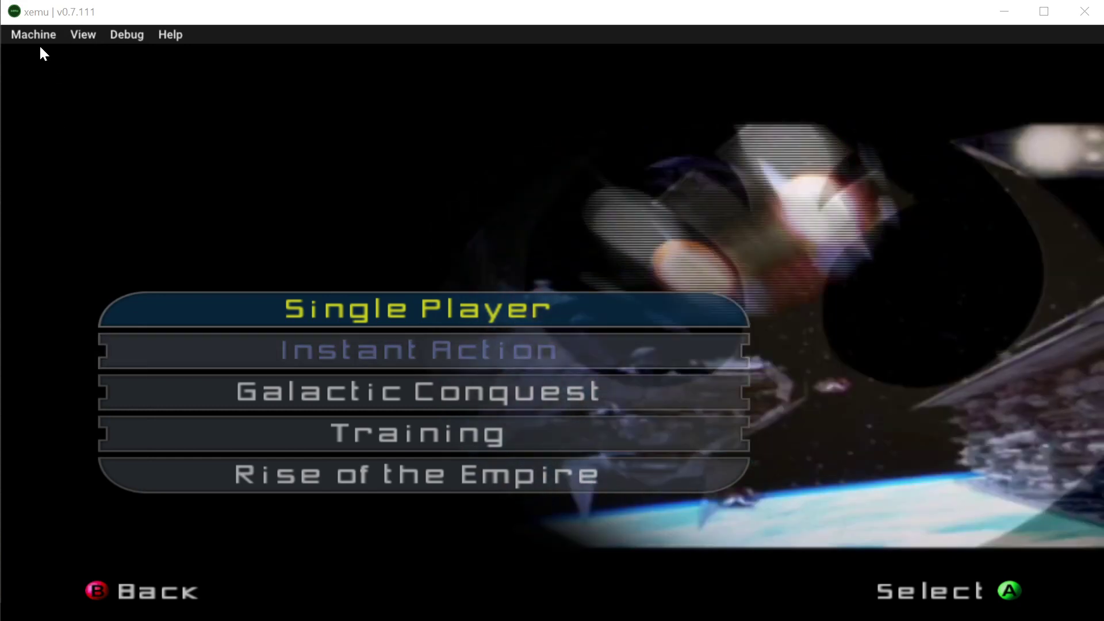
Load the HeXEn 2018.iso disc image from the Dash folder via Machine > Load Disc.
{"action": "left_click", "coordinate": [39, 36]}
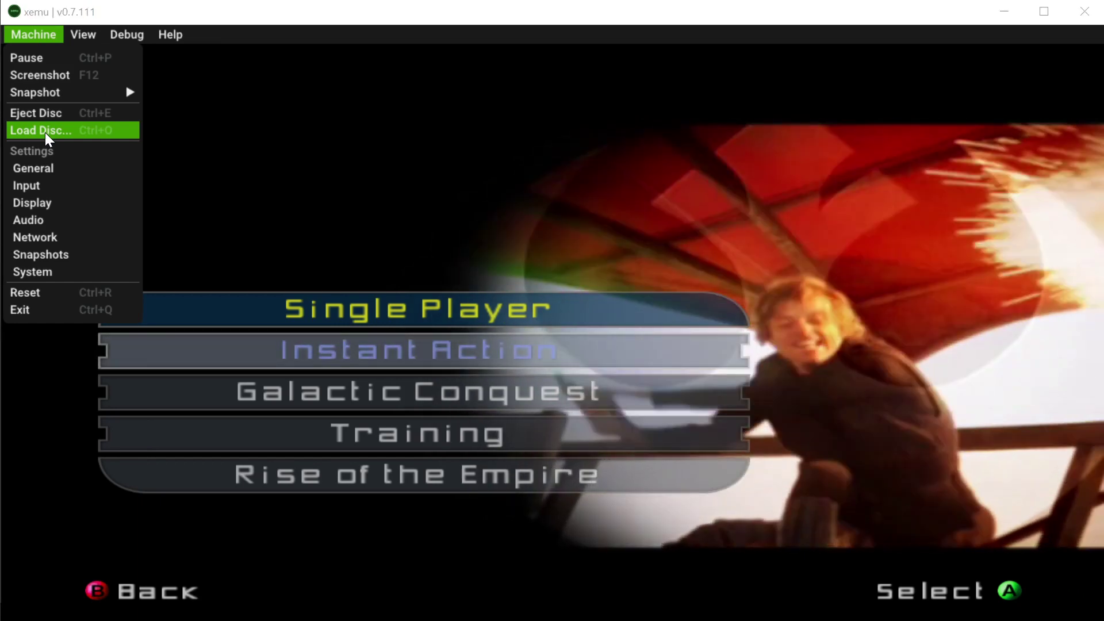
{"action": "left_click", "coordinate": [45, 132]}
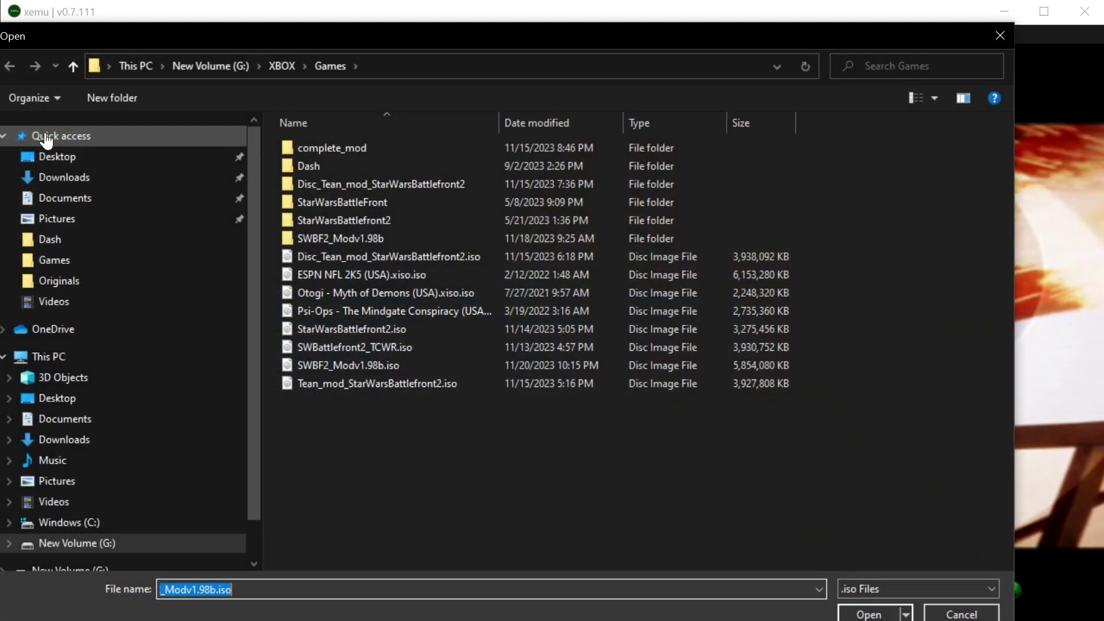
{"action": "double_click", "coordinate": [326, 166]}
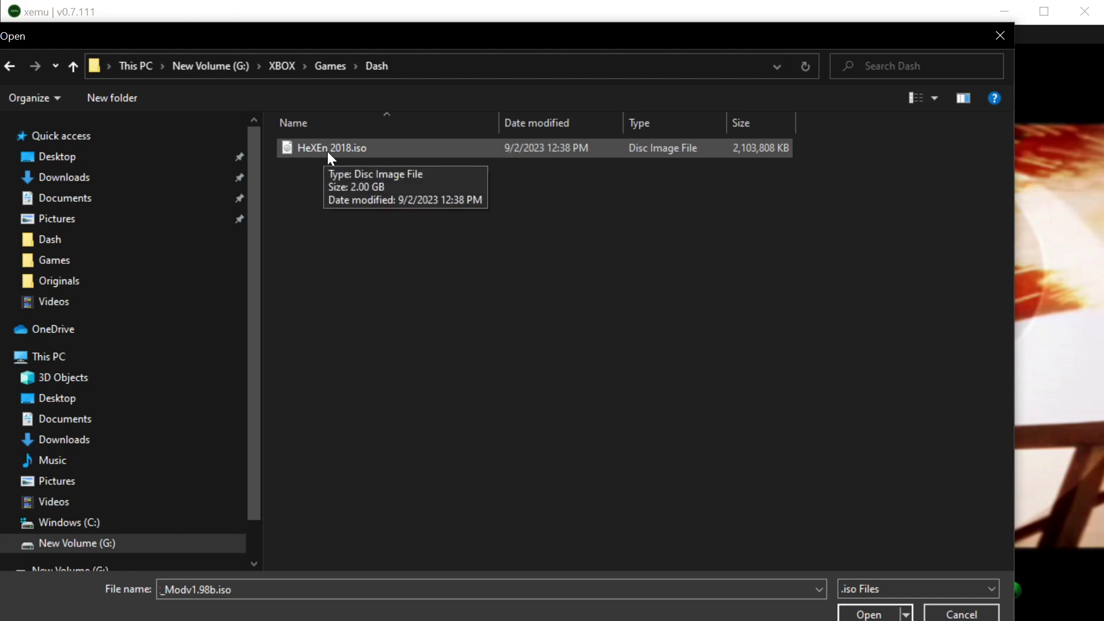
{"action": "double_click", "coordinate": [327, 151]}
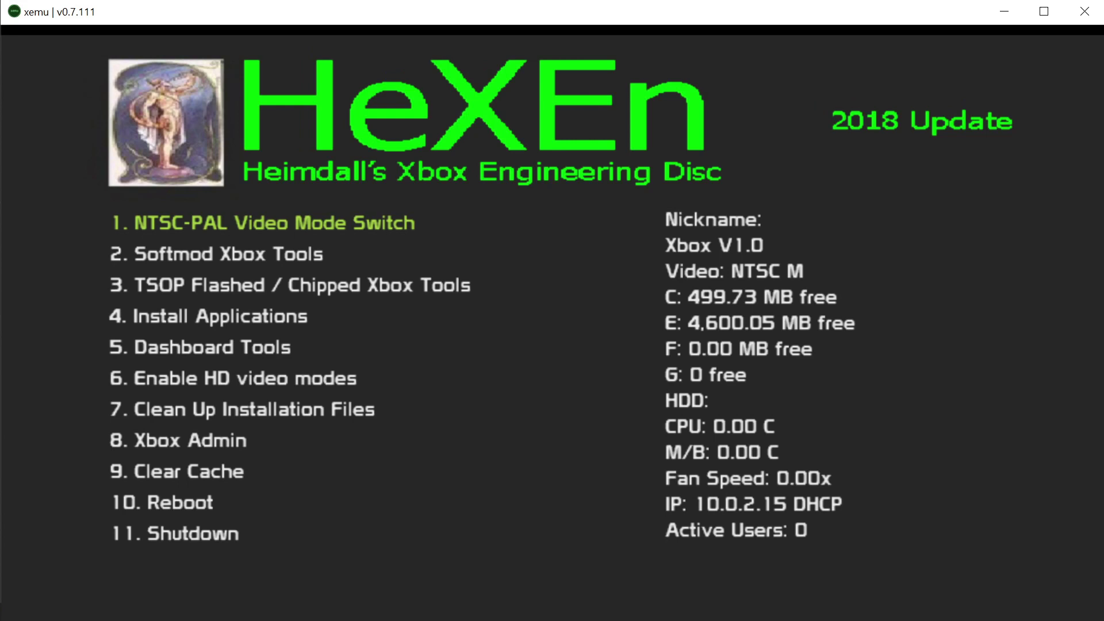
Browse HeXEn's Install Applications options to Install XBMC to E, then return to the main menu.
{"action": "key", "text": "Down"}
{"action": "key", "text": "Down"}
{"action": "key", "text": "Down"}
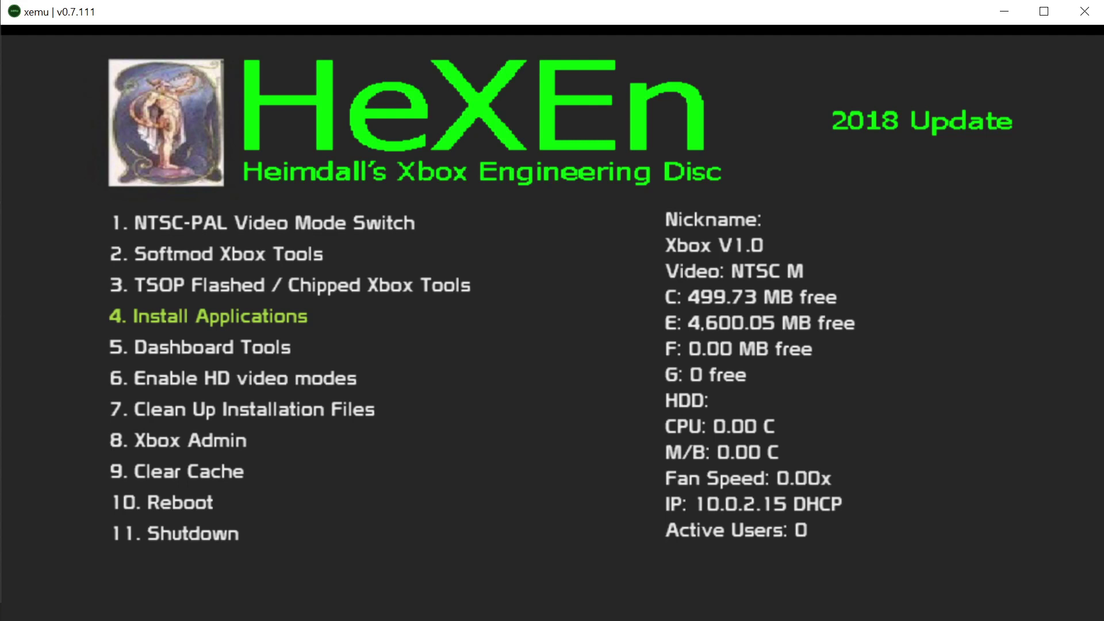
{"action": "key", "text": "a"}
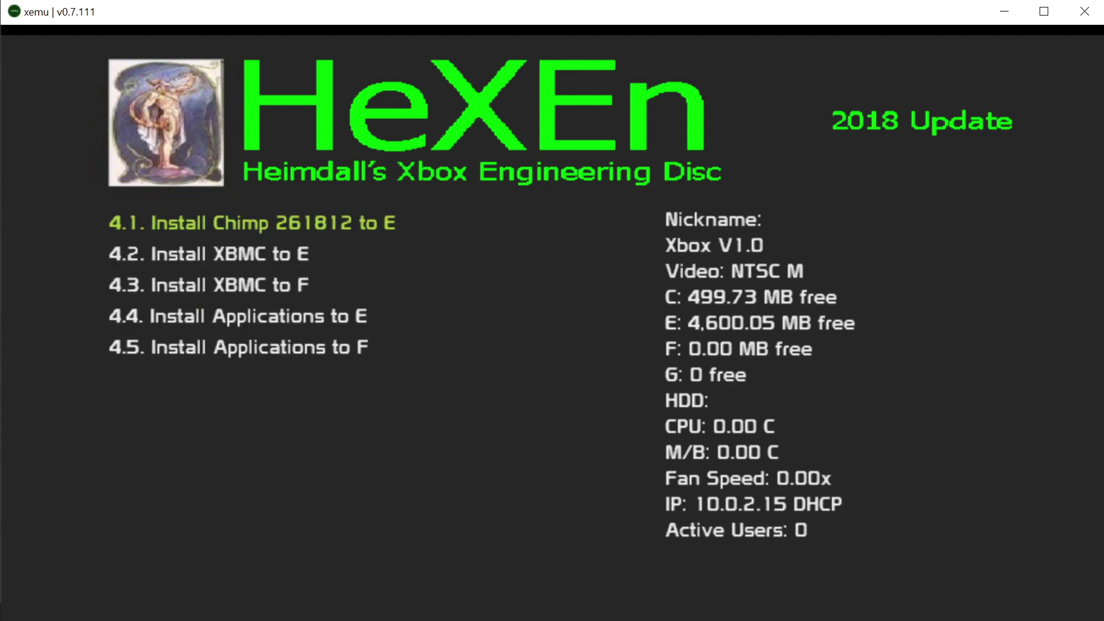
{"action": "key", "text": "Down"}
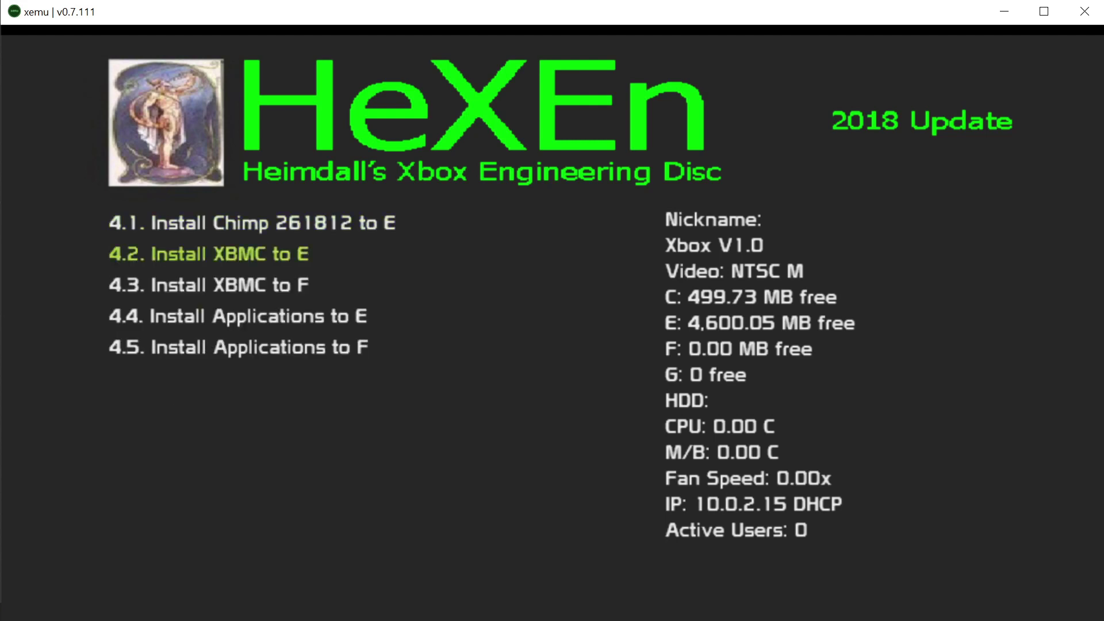
{"action": "key", "text": "b"}
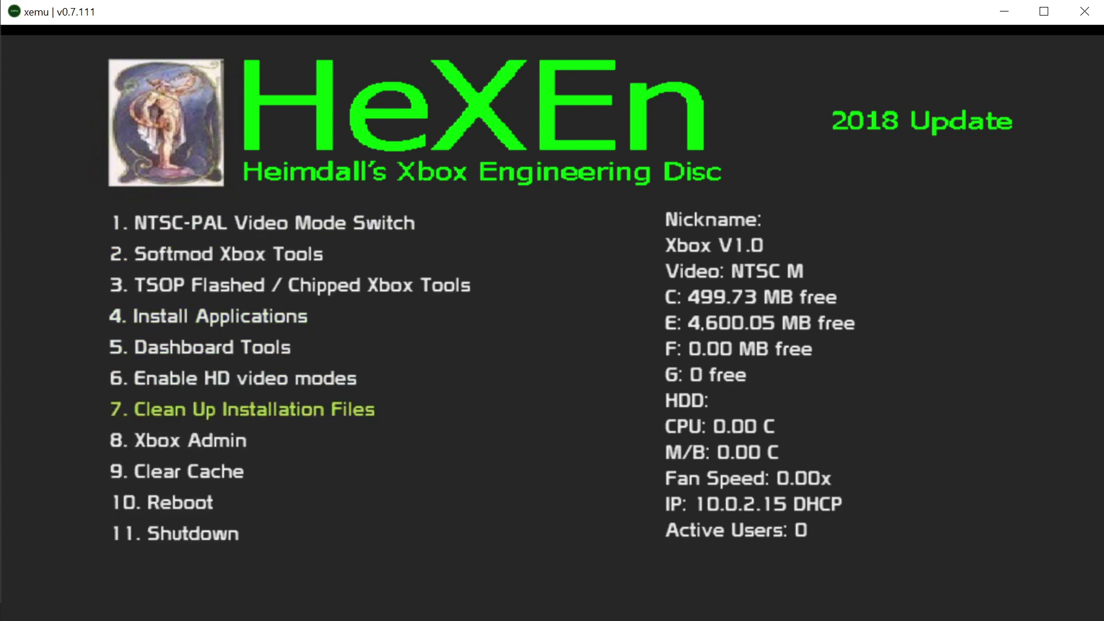
Launch XBMC from HeXEn's Xbox Admin > Applications list.
{"action": "key", "text": "a"}
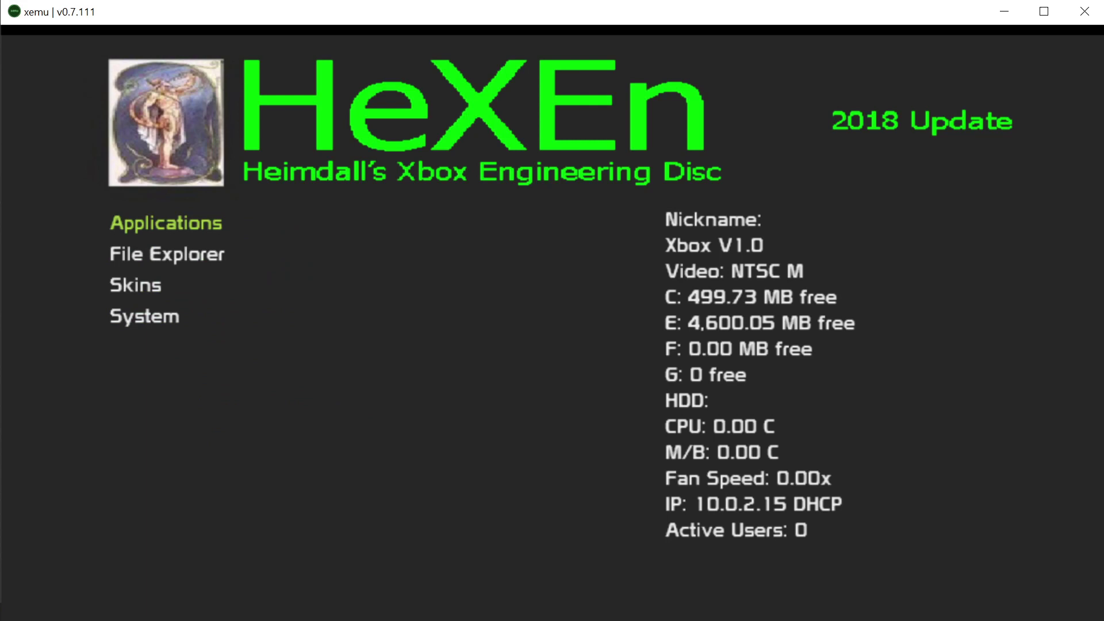
{"action": "key", "text": "a"}
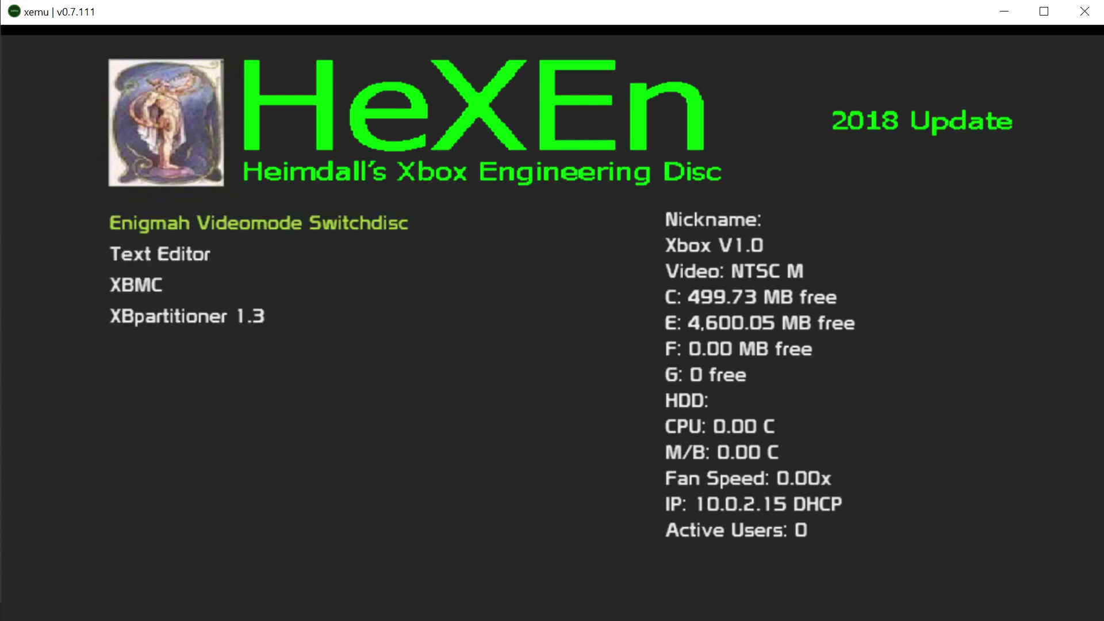
{"action": "key", "text": "a"}
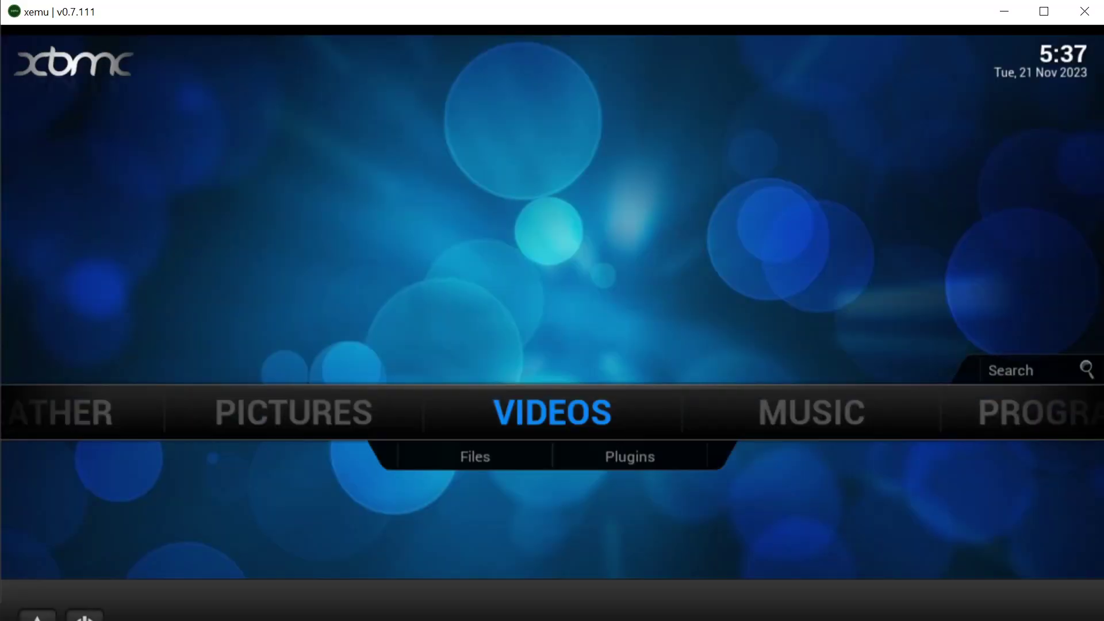
Confirm XBMC's System video output aspect is Widescreen and return to the home menu.
{"action": "key", "text": "Right"}
{"action": "key", "text": "Right"}
{"action": "key", "text": "Right"}
{"action": "key", "text": "Down"}
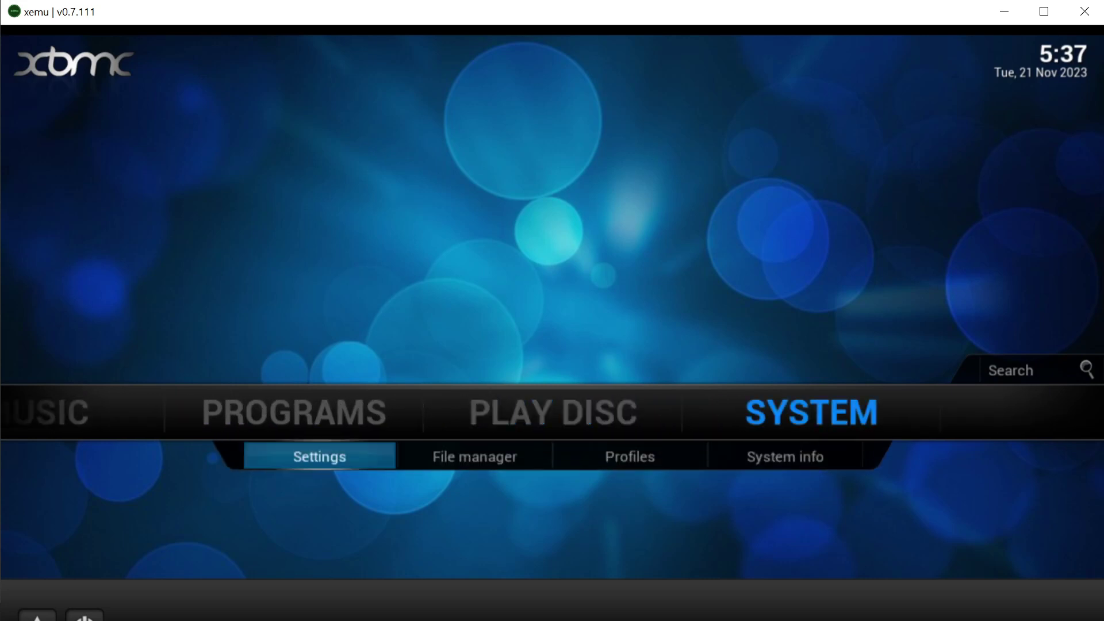
{"action": "key", "text": "Return"}
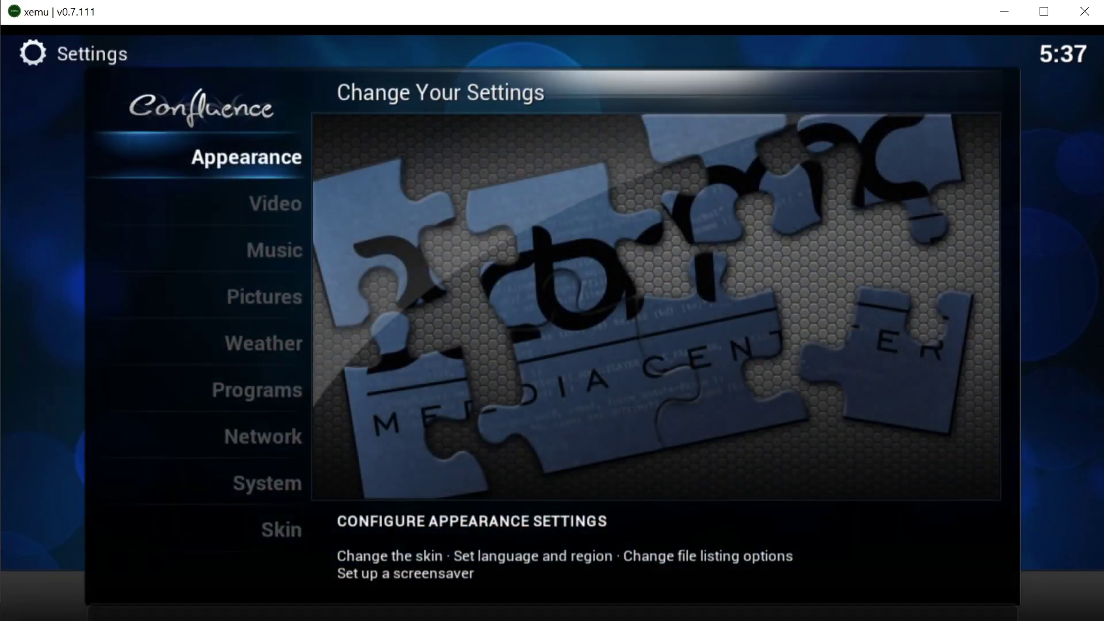
{"action": "key", "text": "Up"}
{"action": "key", "text": "Up"}
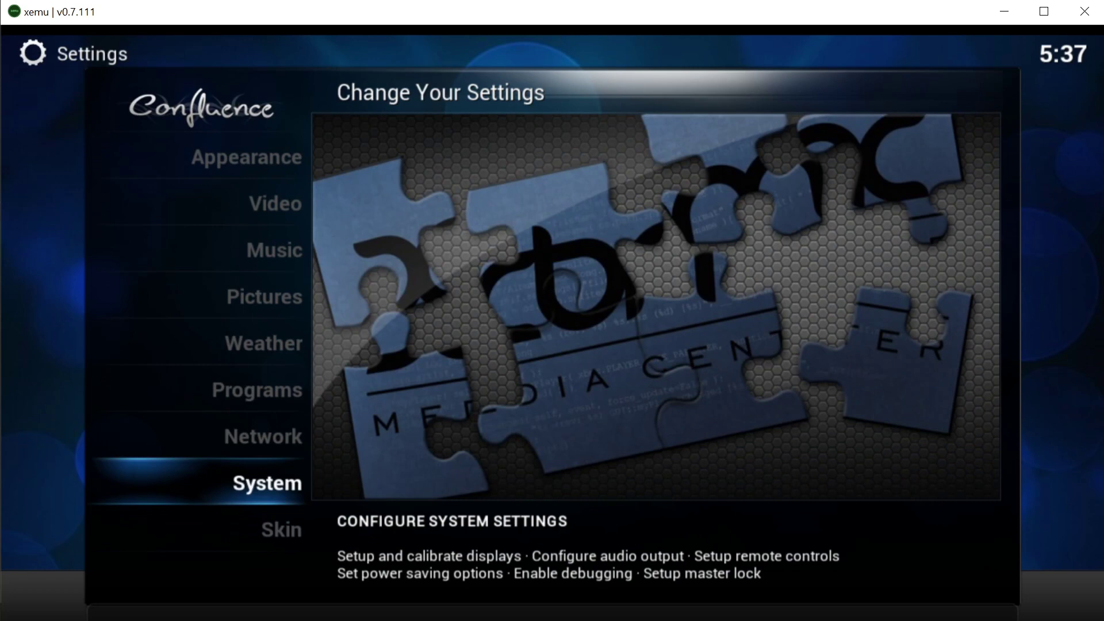
{"action": "key", "text": "Return"}
{"action": "key", "text": "Down"}
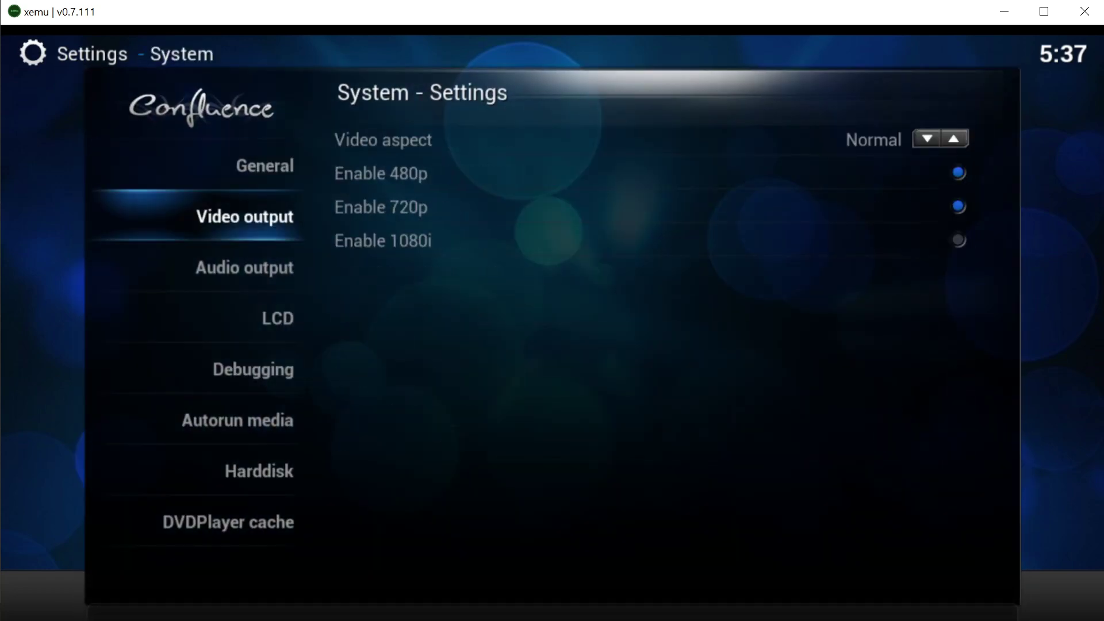
{"action": "key", "text": "Right"}
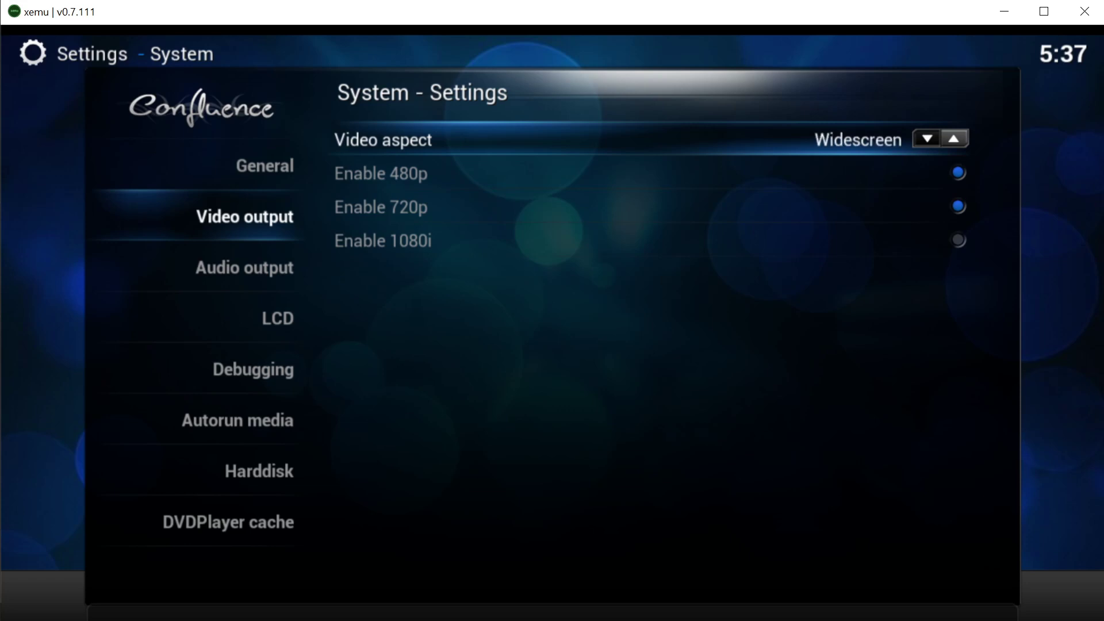
{"action": "key", "text": "Down"}
{"action": "key", "text": "Down"}
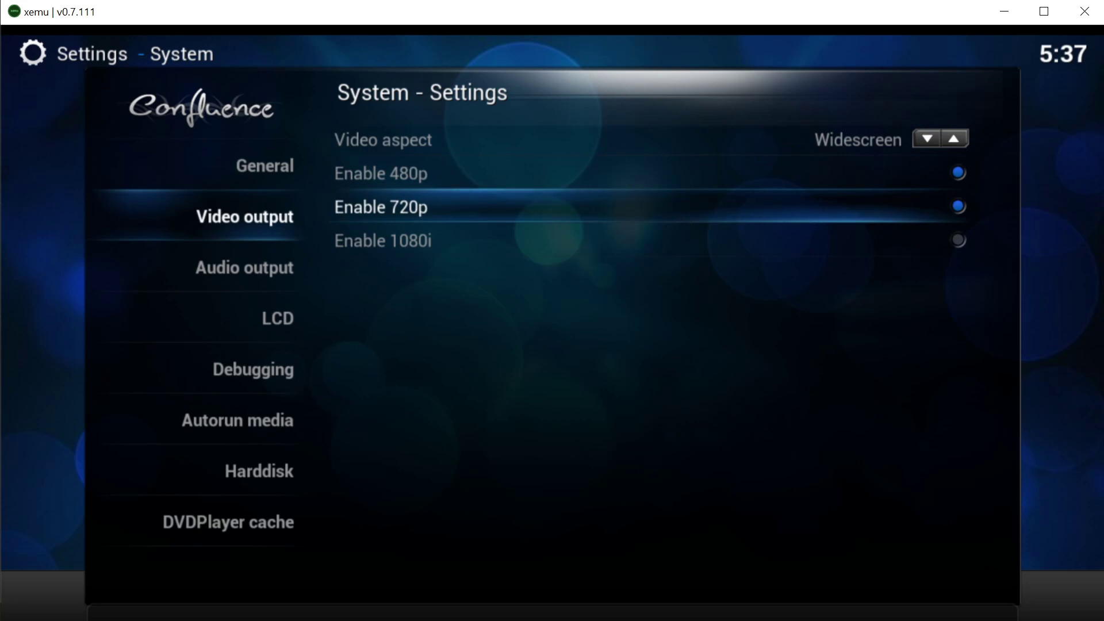
{"action": "key", "text": "BackSpace"}
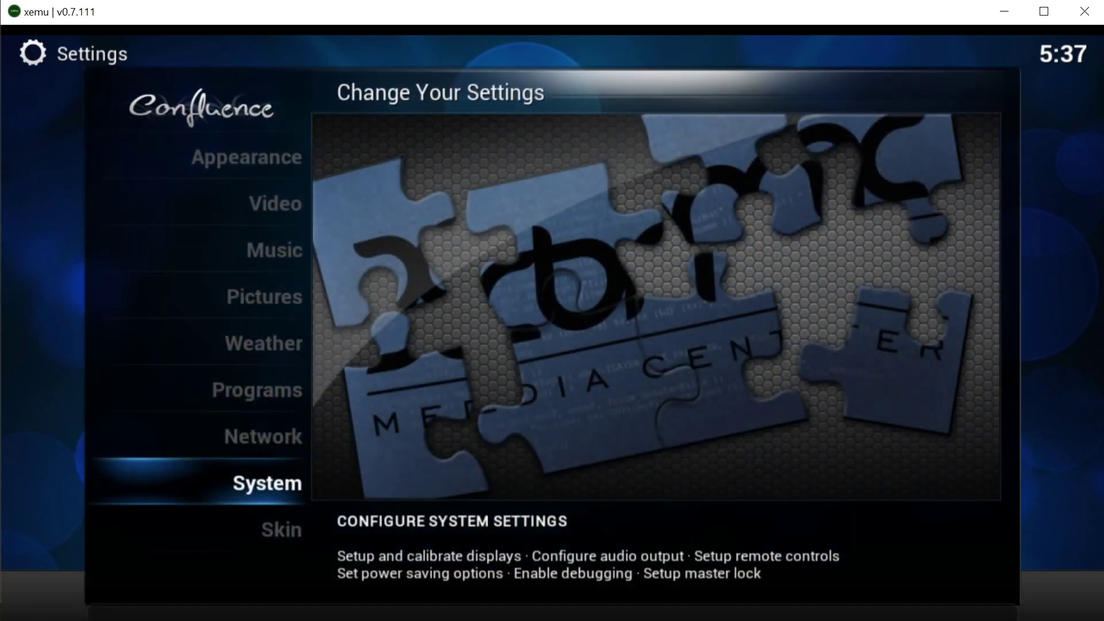
{"action": "key", "text": "BackSpace"}
Reboot the Xbox from XBMC's power options to apply the widescreen setting.
{"action": "key", "text": "Down"}
{"action": "key", "text": "Down"}
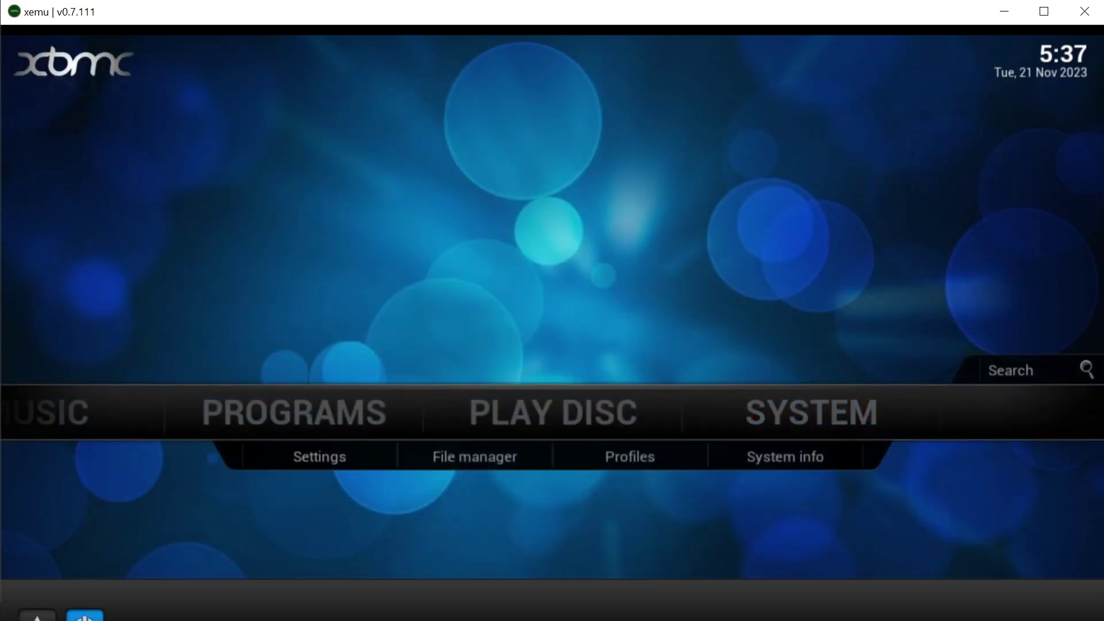
{"action": "key", "text": "a"}
{"action": "key", "text": "Down"}
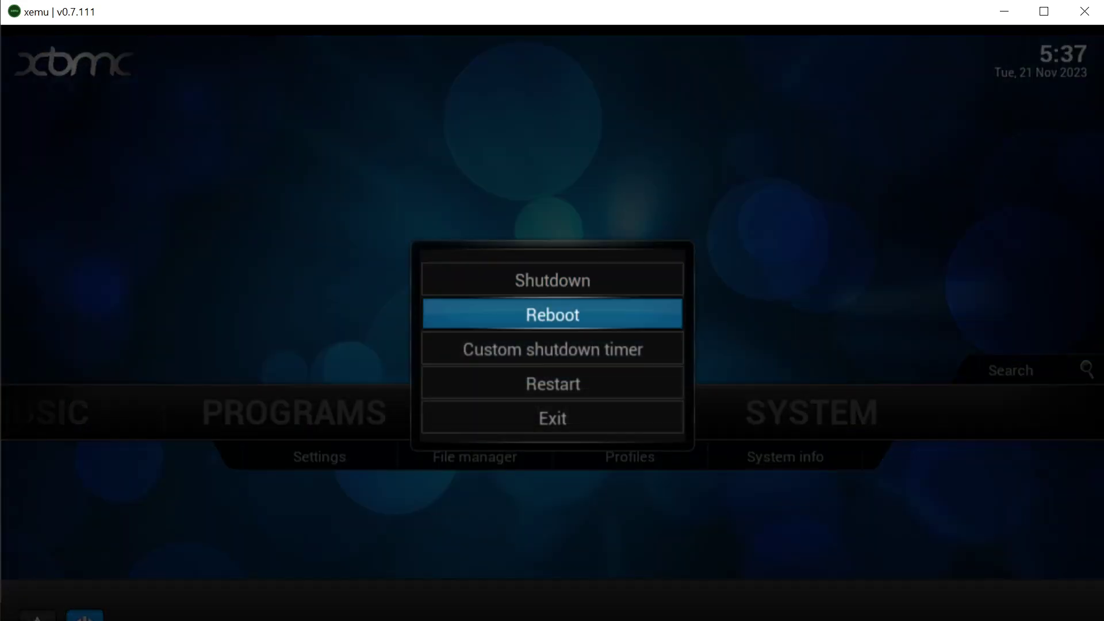
{"action": "key", "text": "a"}
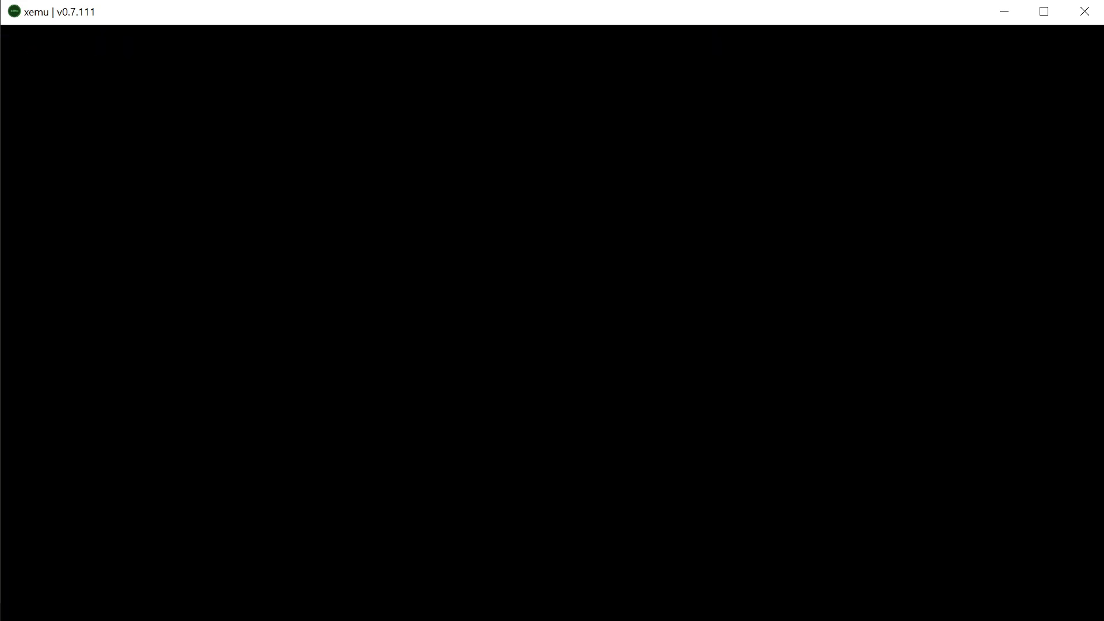
{"action": "mouse_move", "coordinate": [527, 117]}
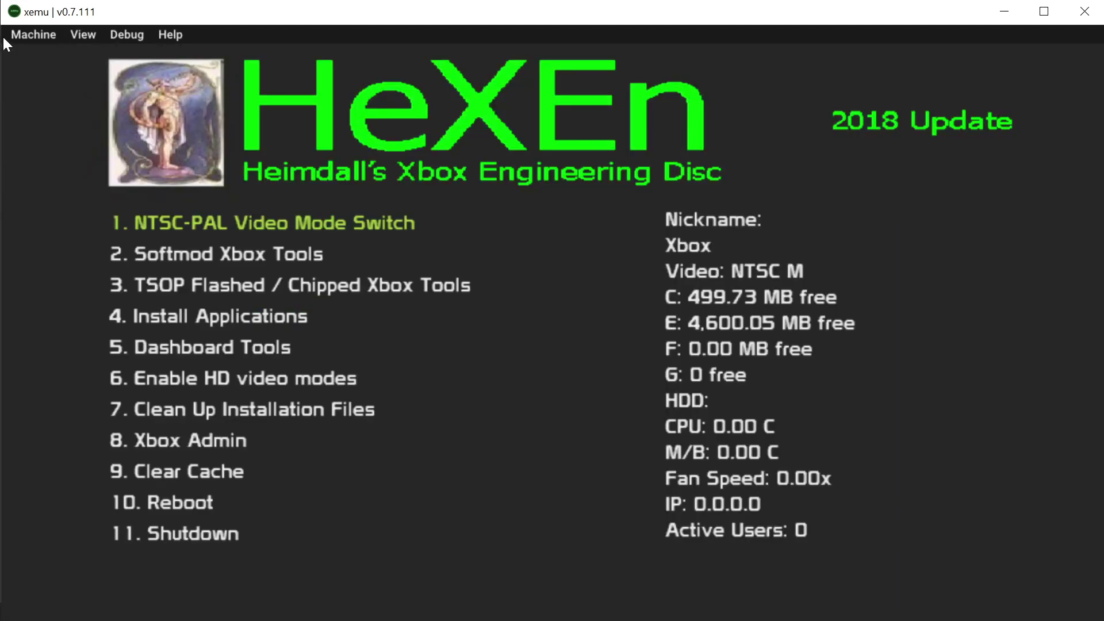
Load Games\SWBF2_Modv1.98b.iso as the disc and reset the machine to boot the mod.
{"action": "left_click", "coordinate": [26, 33]}
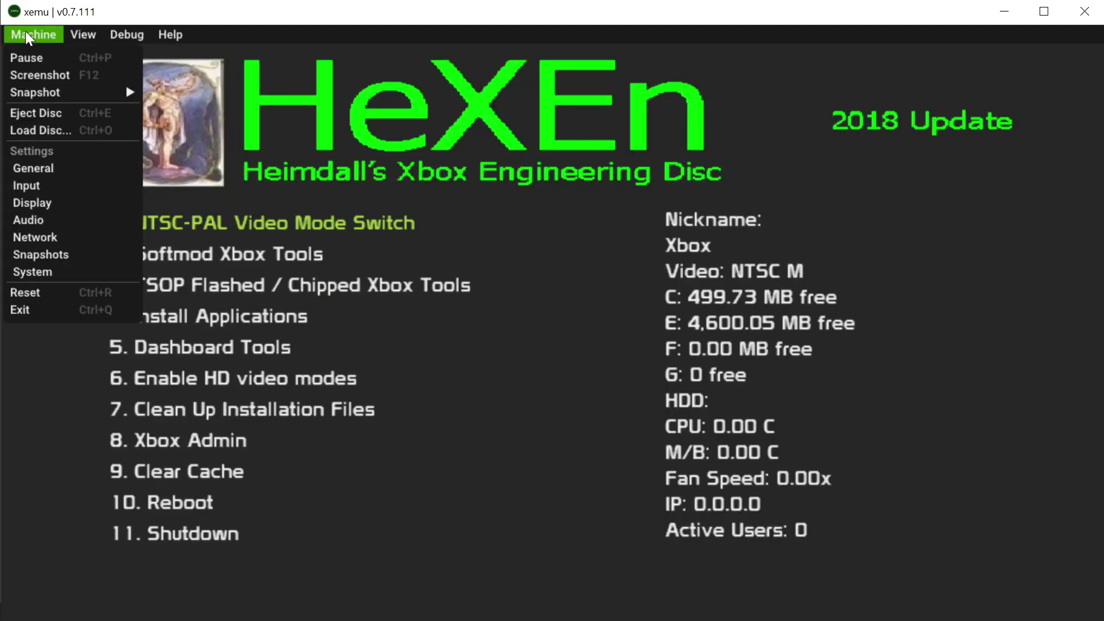
{"action": "left_click", "coordinate": [46, 131]}
{"action": "left_click", "coordinate": [331, 68]}
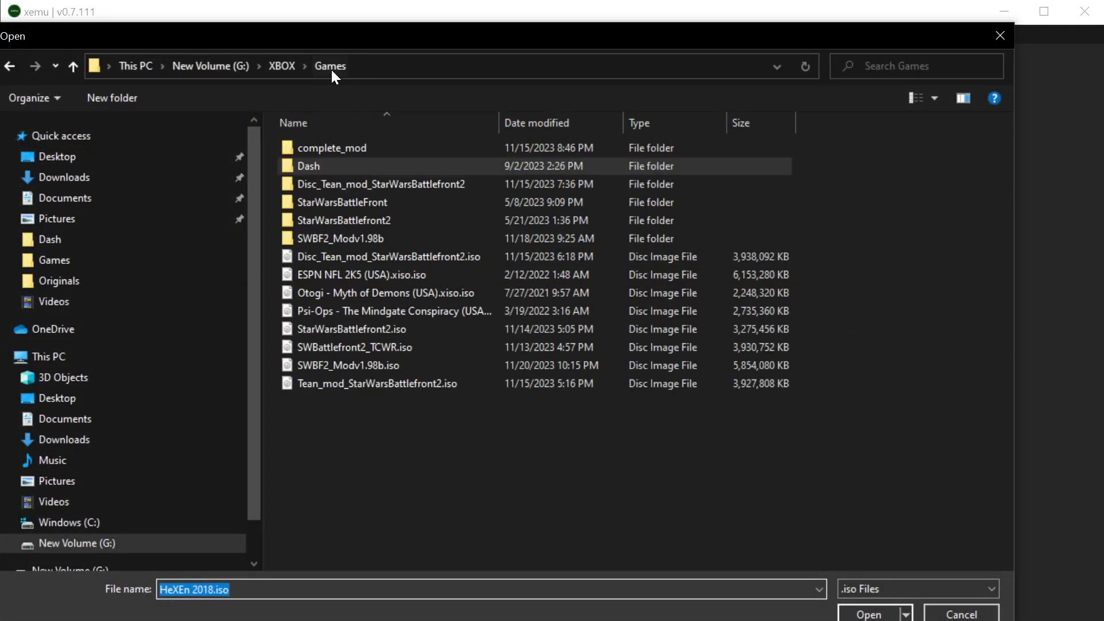
{"action": "double_click", "coordinate": [349, 365]}
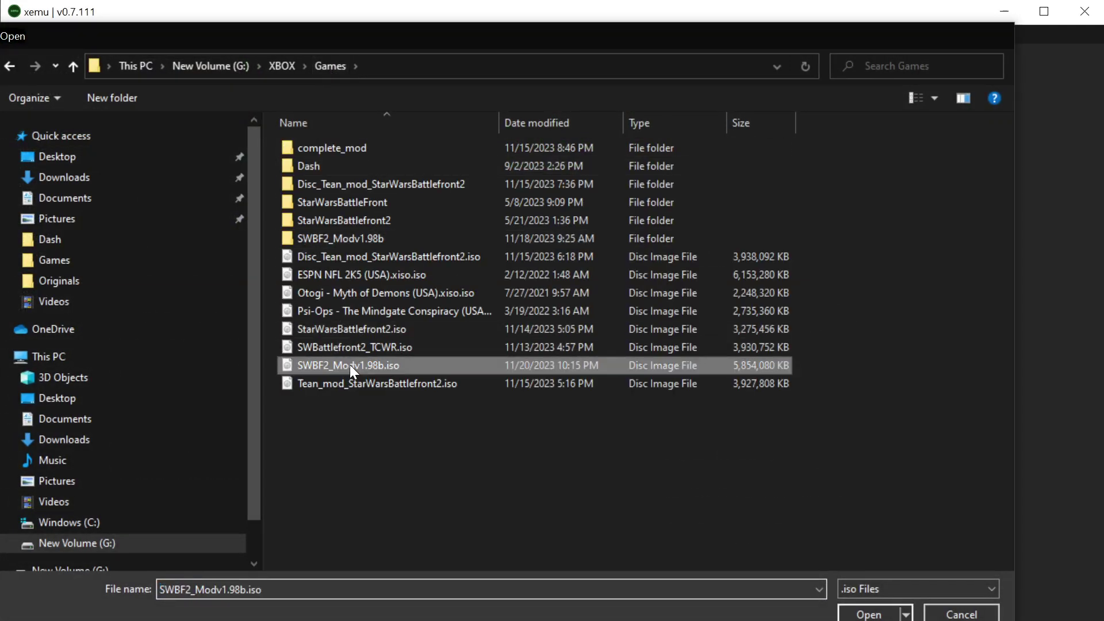
{"action": "left_click", "coordinate": [34, 36]}
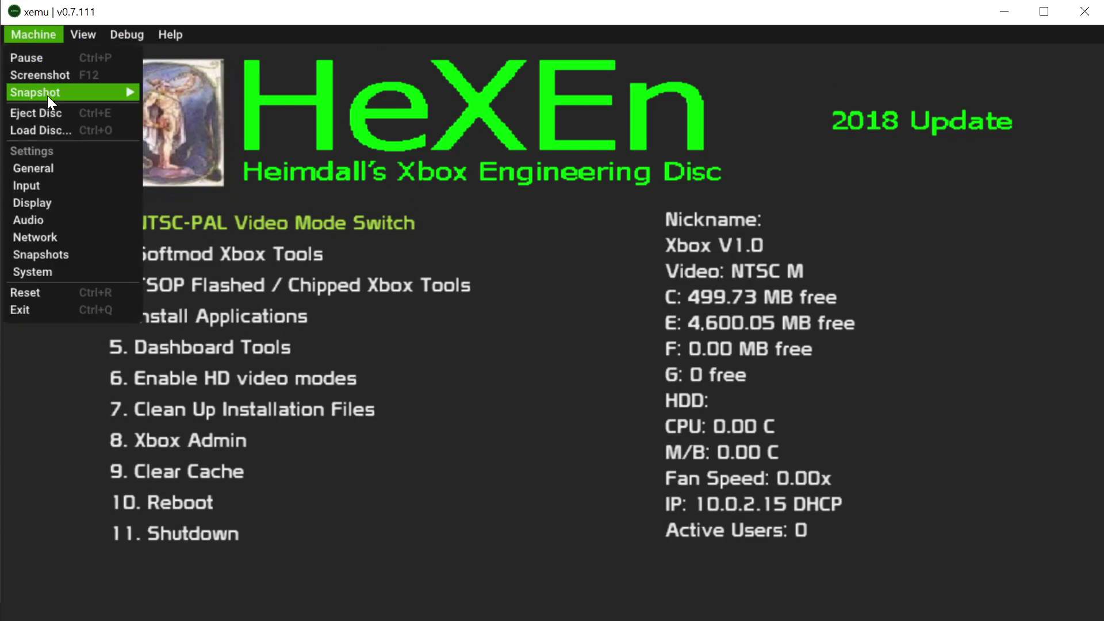
{"action": "left_click", "coordinate": [40, 289]}
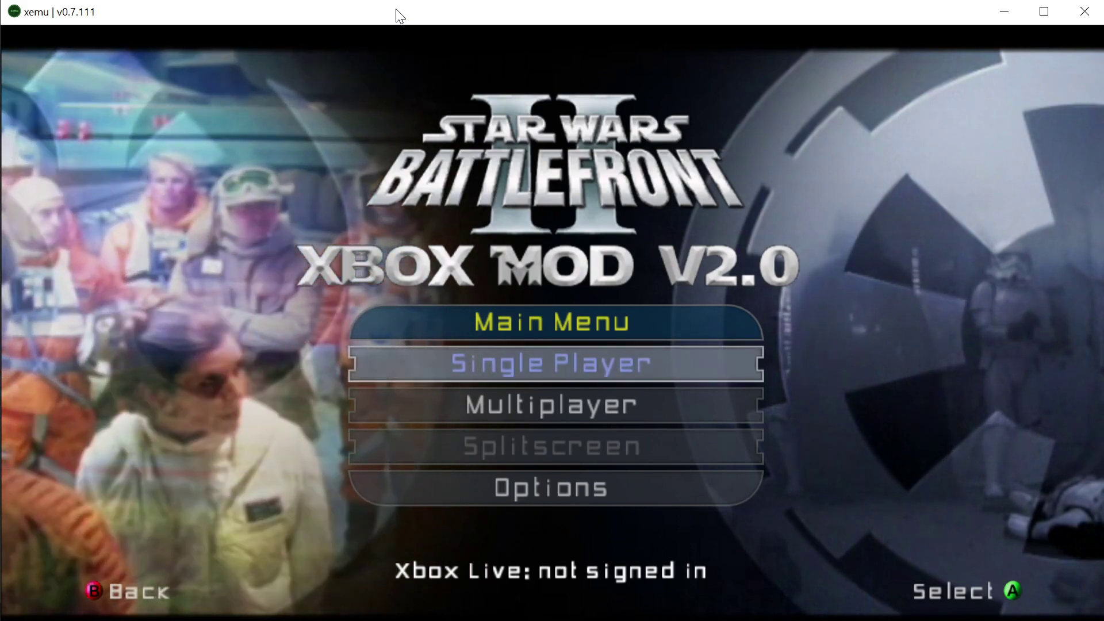
Enter Single Player > Instant Action and focus the Planet list.
{"action": "key", "text": "a"}
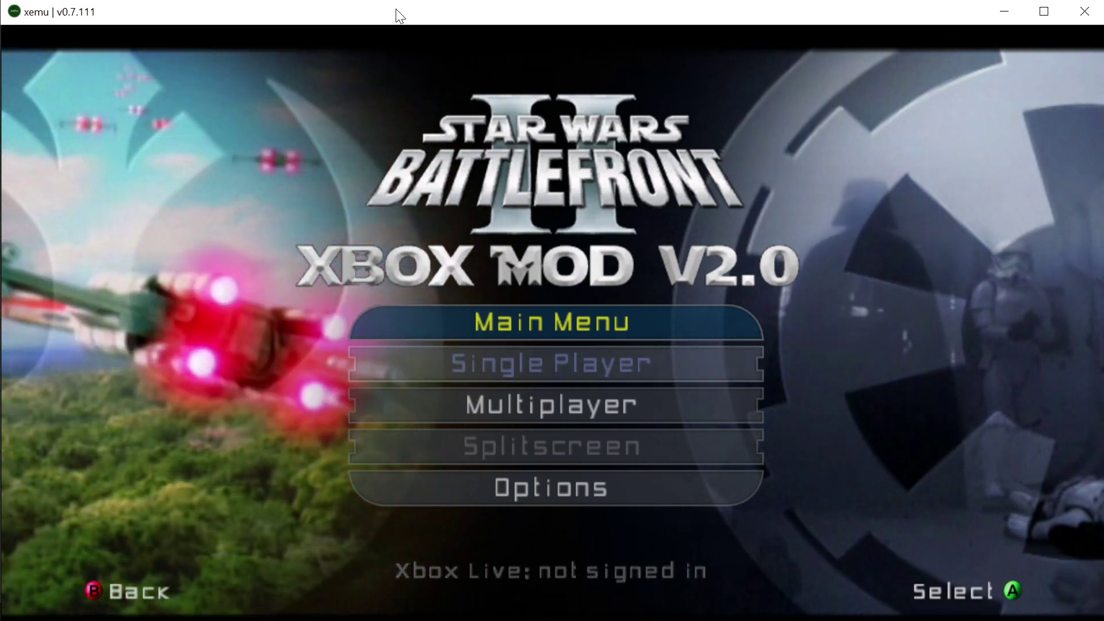
{"action": "key", "text": "a"}
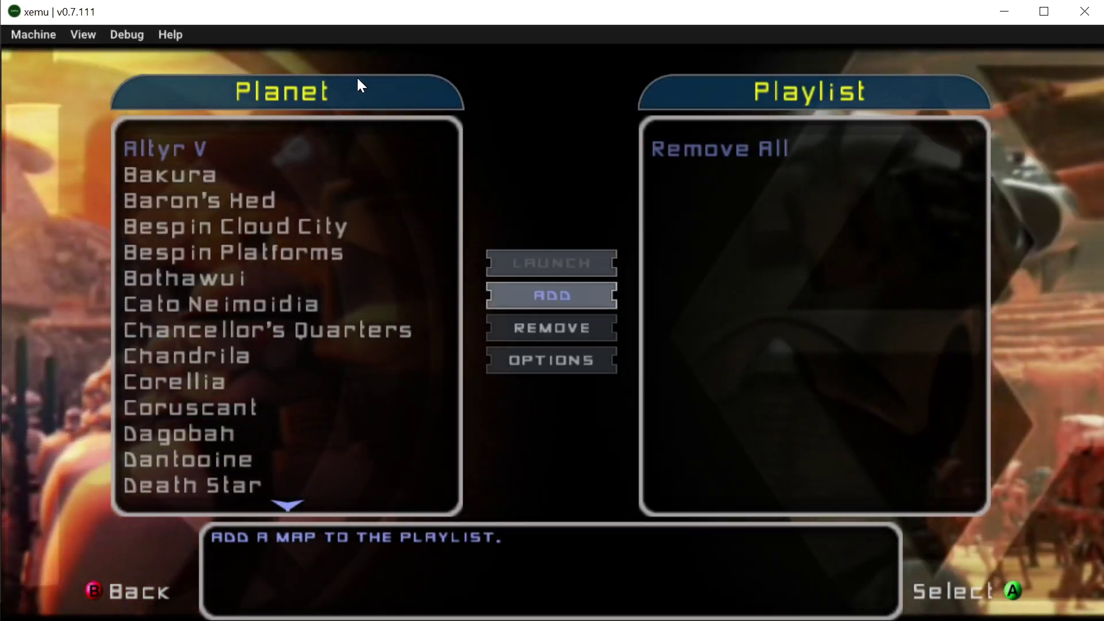
{"action": "key", "text": "Down"}
{"action": "key", "text": "Up"}
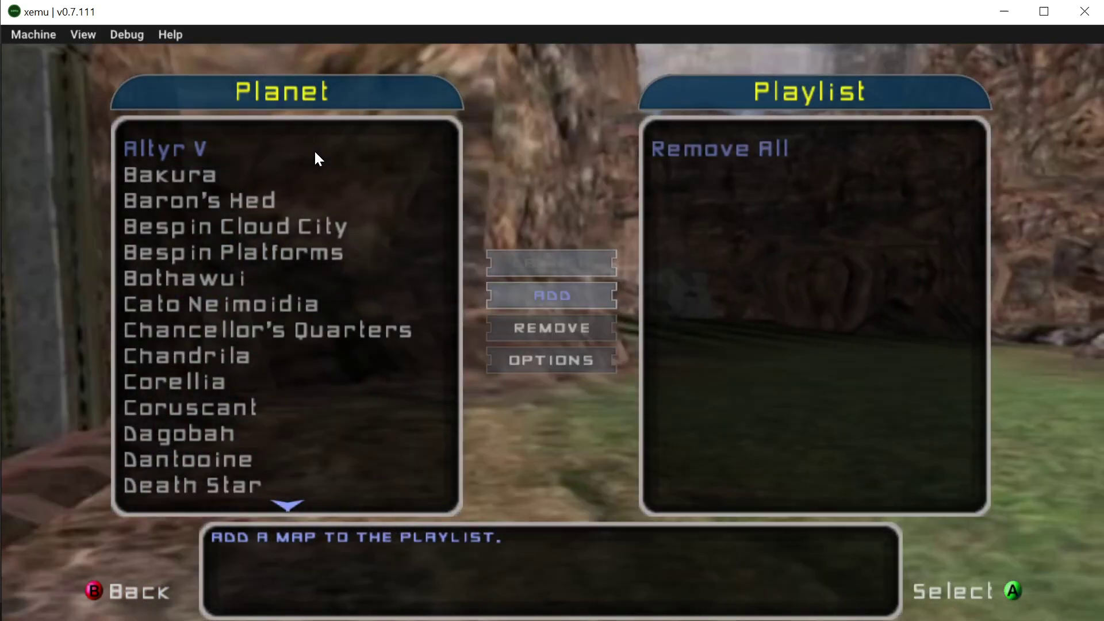
{"action": "key", "text": "a"}
Scroll the widescreen planet list from Bakura down to Death Star, then return to Single Player.
{"action": "key", "text": "Down"}
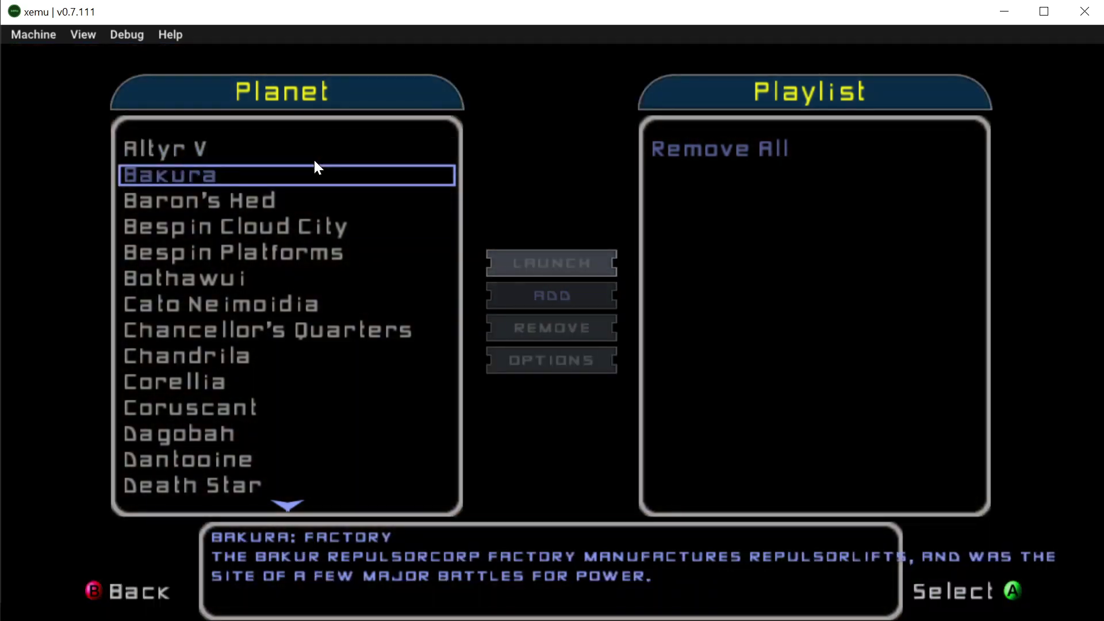
{"action": "key", "text": "Down"}
{"action": "key", "text": "Down"}
{"action": "key", "text": "Down"}
{"action": "key", "text": "Down"}
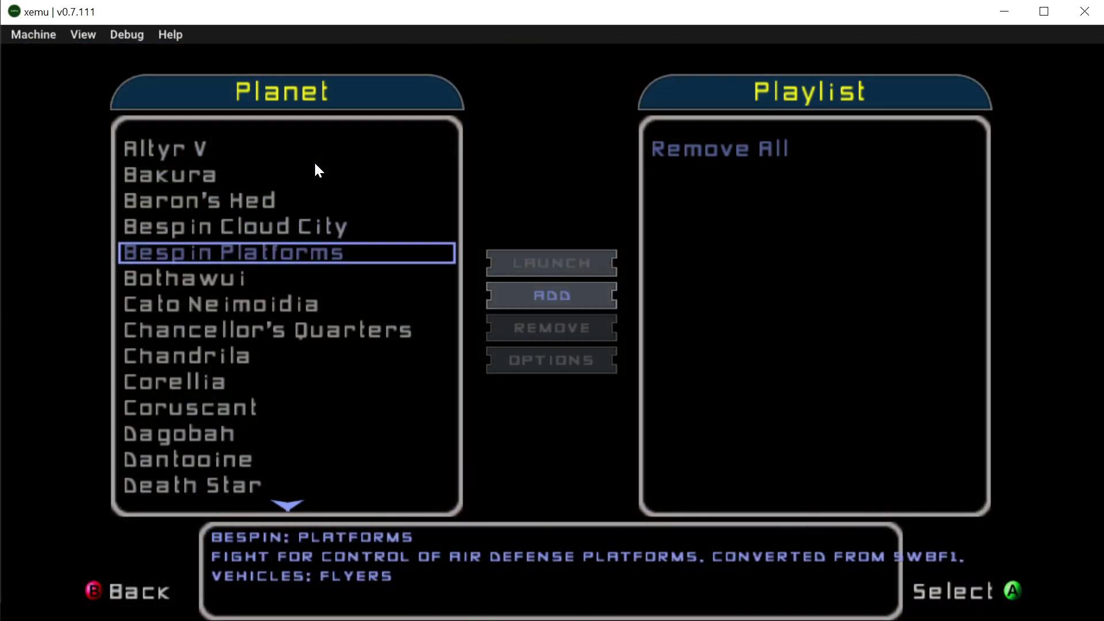
{"action": "key", "text": "Down"}
{"action": "key", "text": "Down"}
{"action": "key", "text": "Down"}
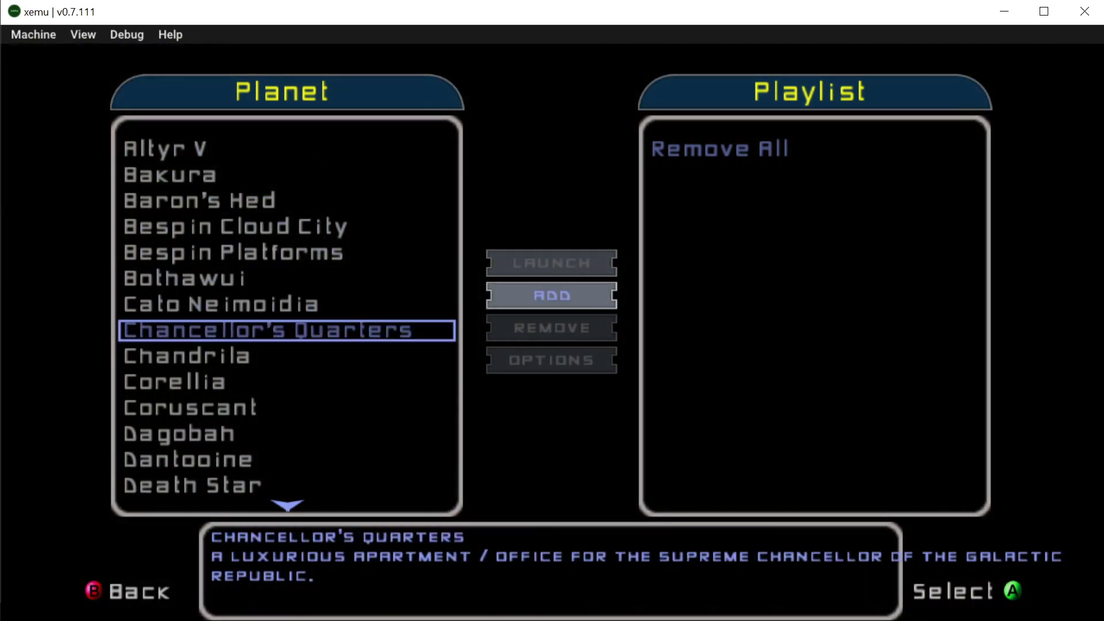
{"action": "key", "text": "Down"}
{"action": "key", "text": "Down"}
{"action": "key", "text": "Down"}
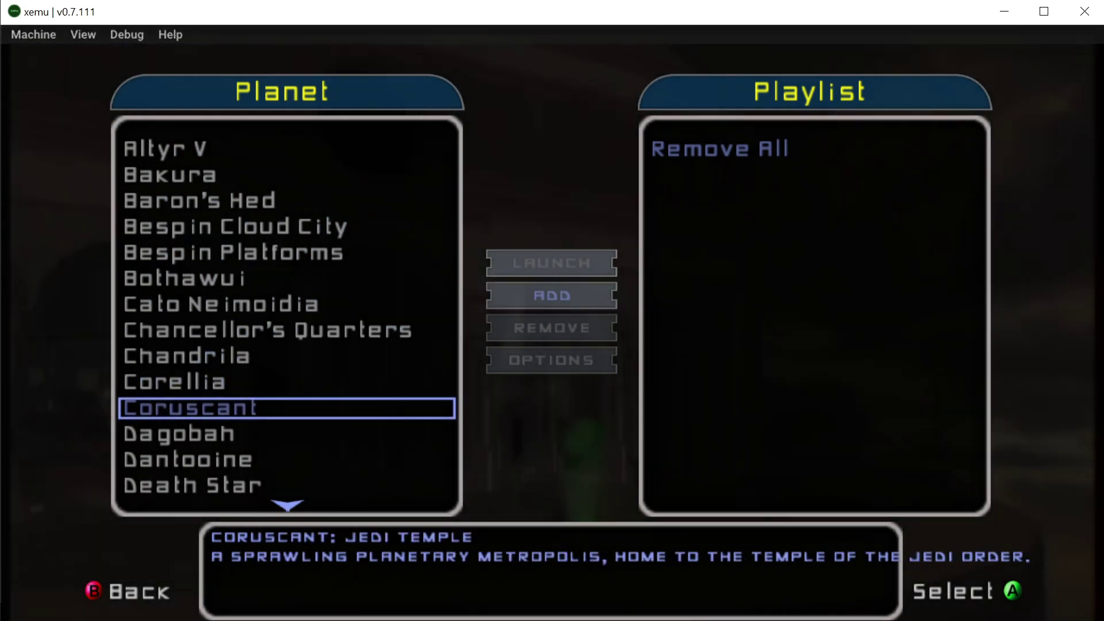
{"action": "key", "text": "Down"}
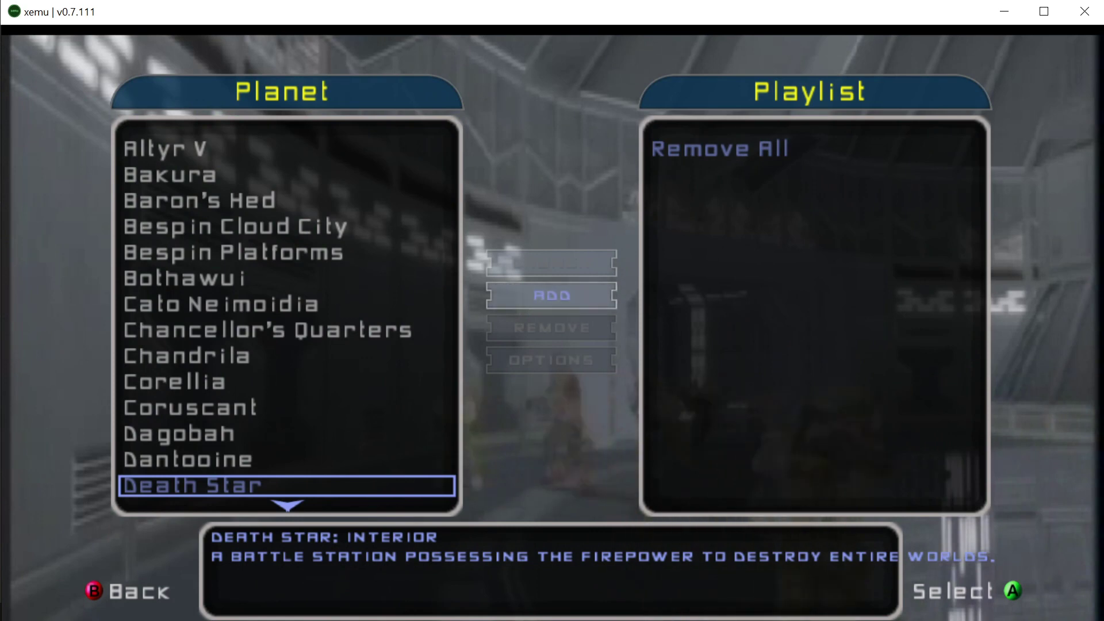
{"action": "key", "text": "b"}
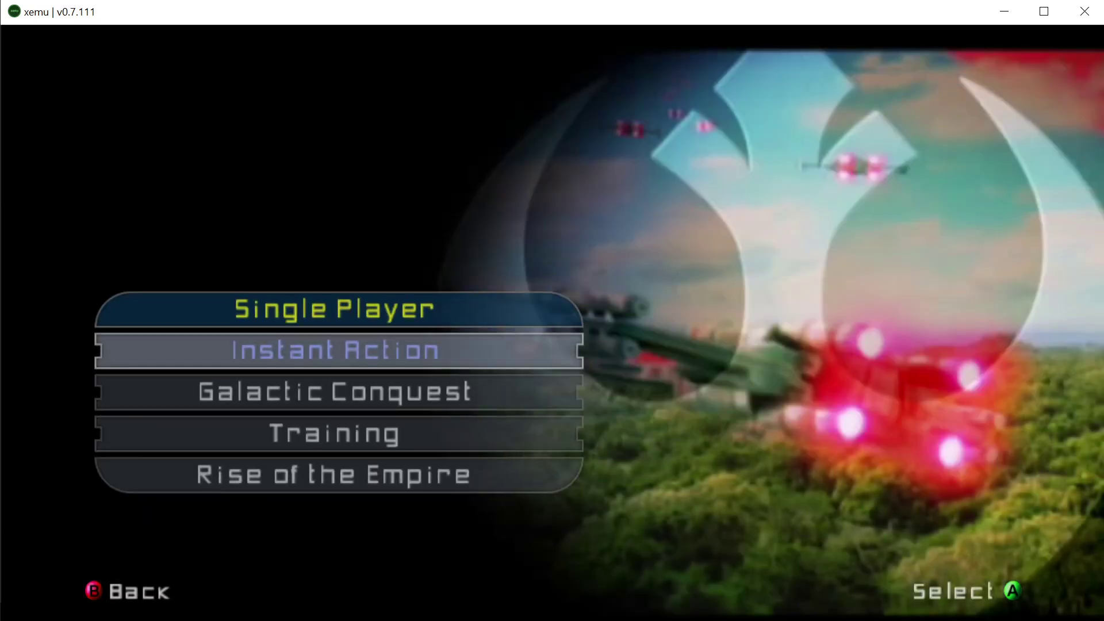